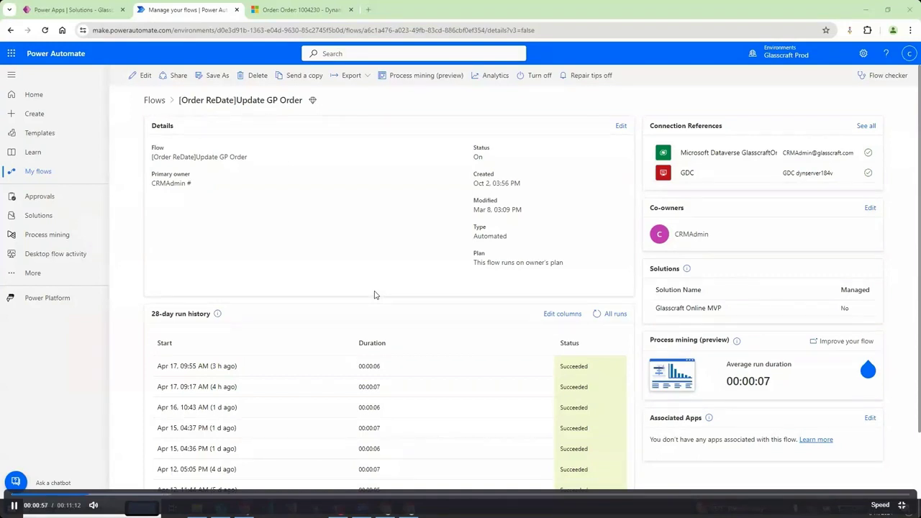
Step: Switch to the Dynamics 365 order, review the available codes in the Order Re-Date form, and close the form without creating a re-date
left_click(302, 10)
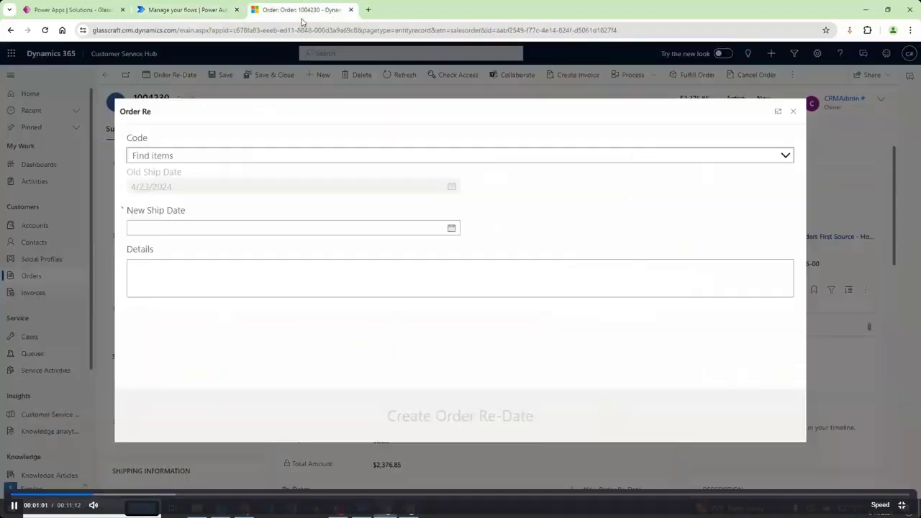
left_click(794, 111)
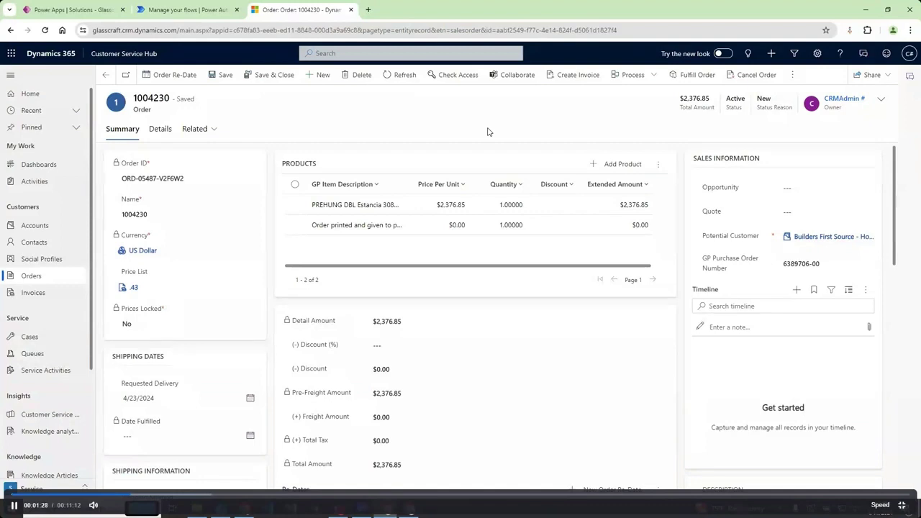
left_click(179, 77)
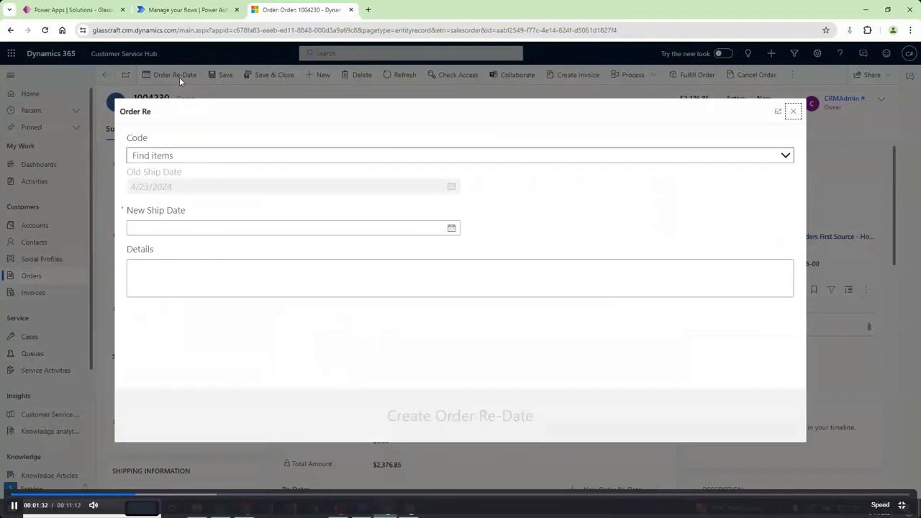
left_click(233, 155)
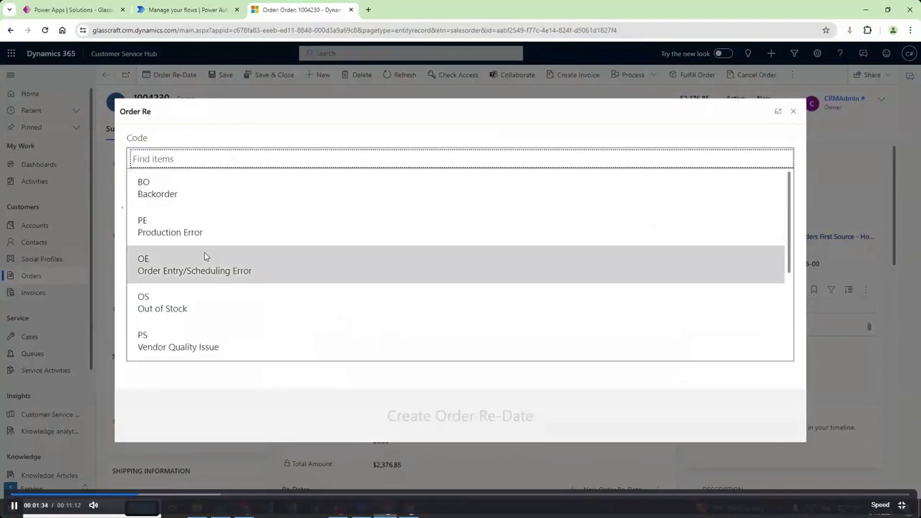
scroll(206, 252, "down", 1)
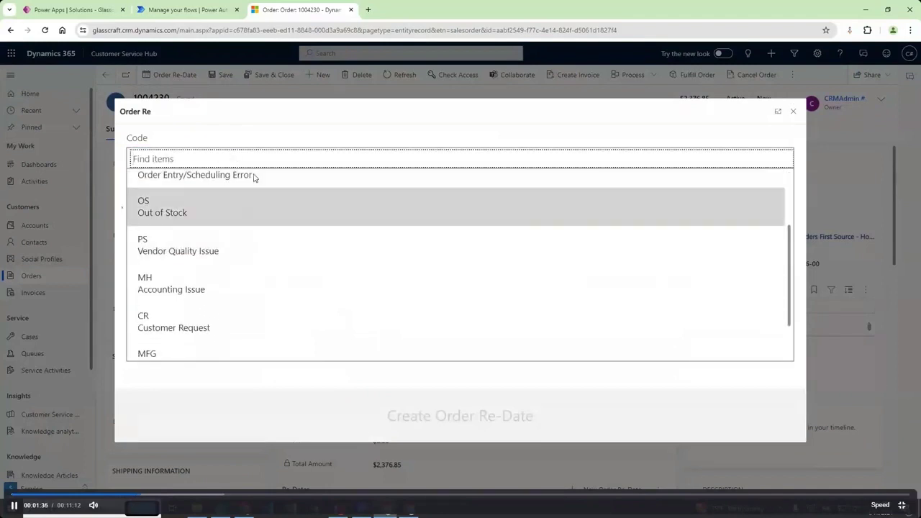
left_click(239, 138)
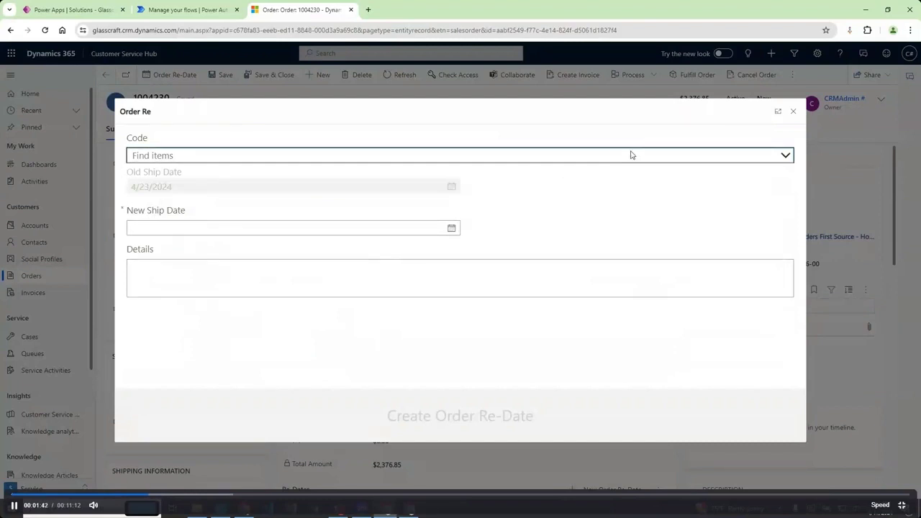
left_click(793, 111)
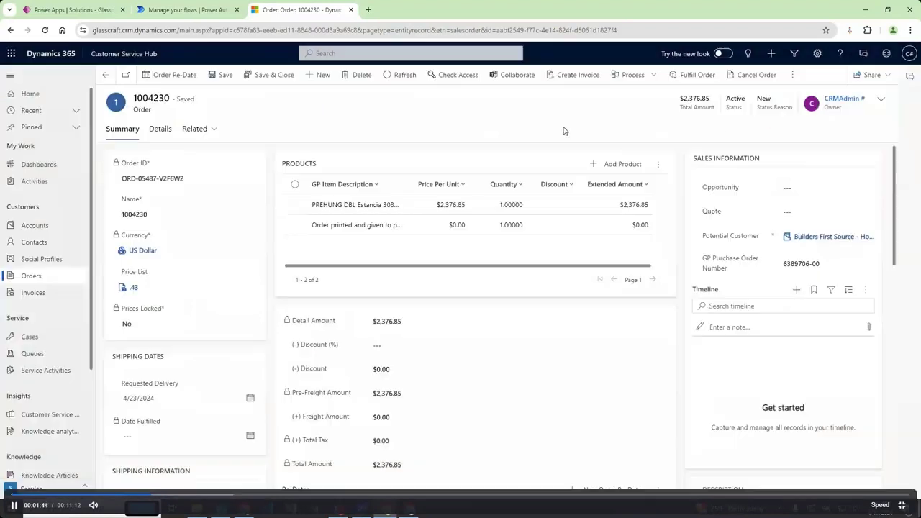
Step: Switch back to Power Automate, open the [Order ReDate]Update GP Order flow for editing, and review its trigger, Get ReDate Code and Get Order actions
left_click(191, 12)
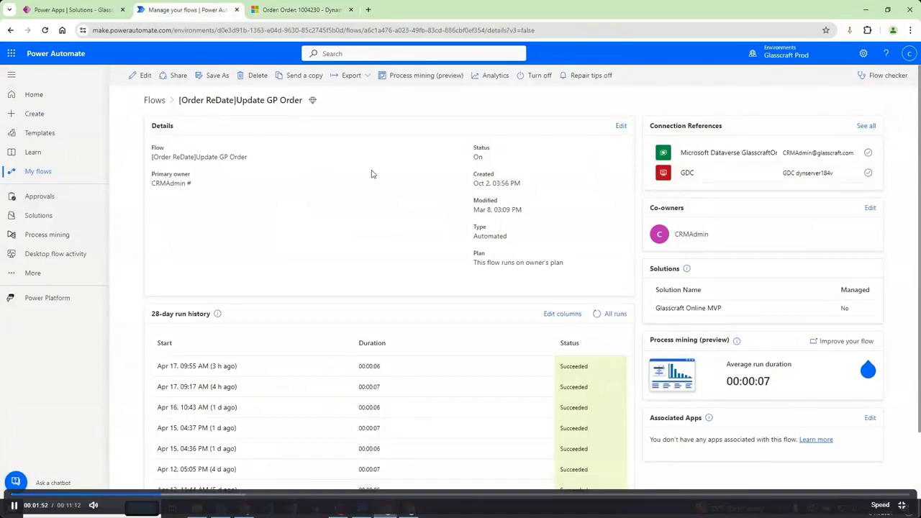
left_click(141, 76)
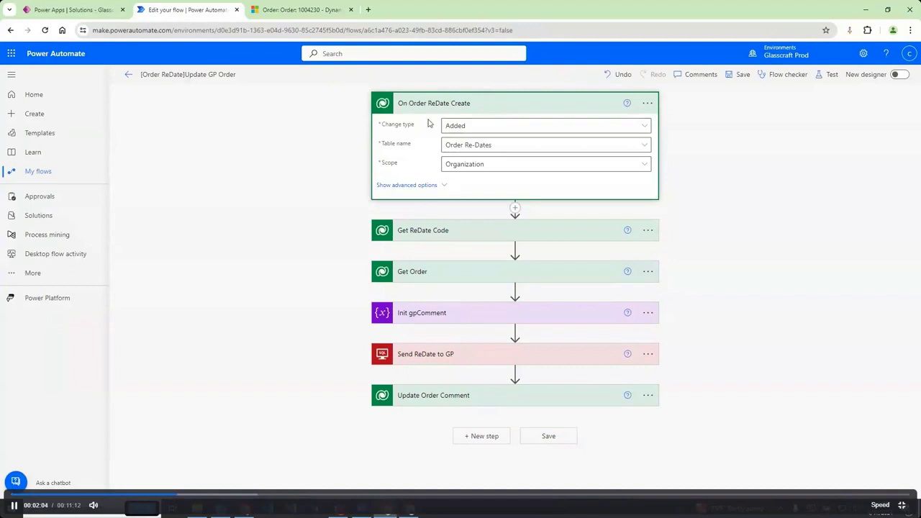
left_click(479, 107)
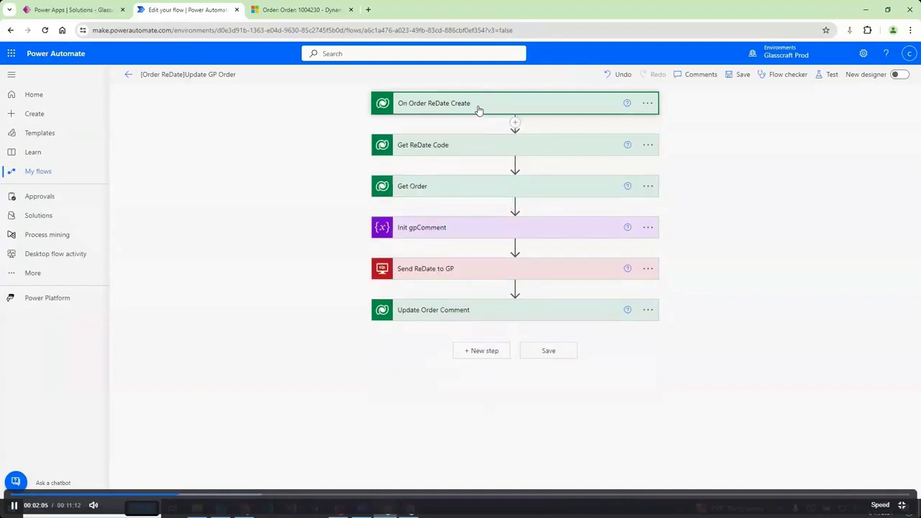
left_click(461, 148)
left_click(457, 151)
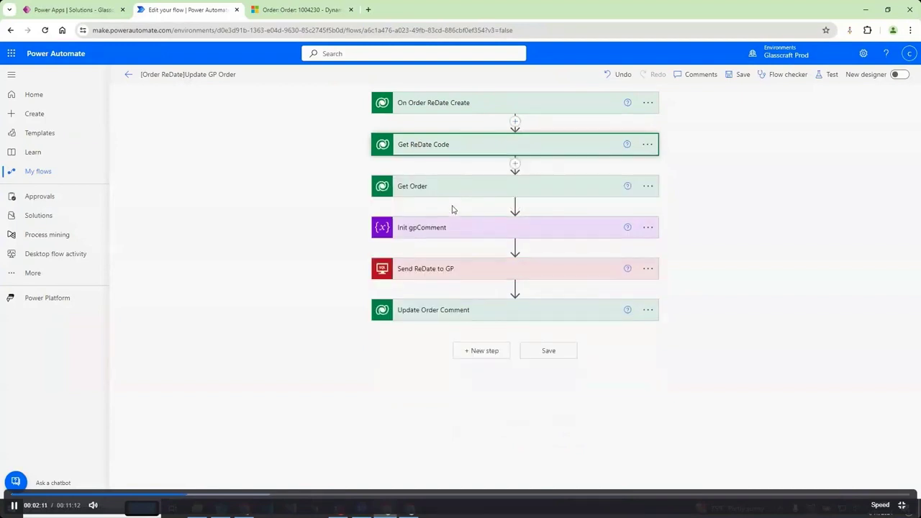
left_click(451, 188)
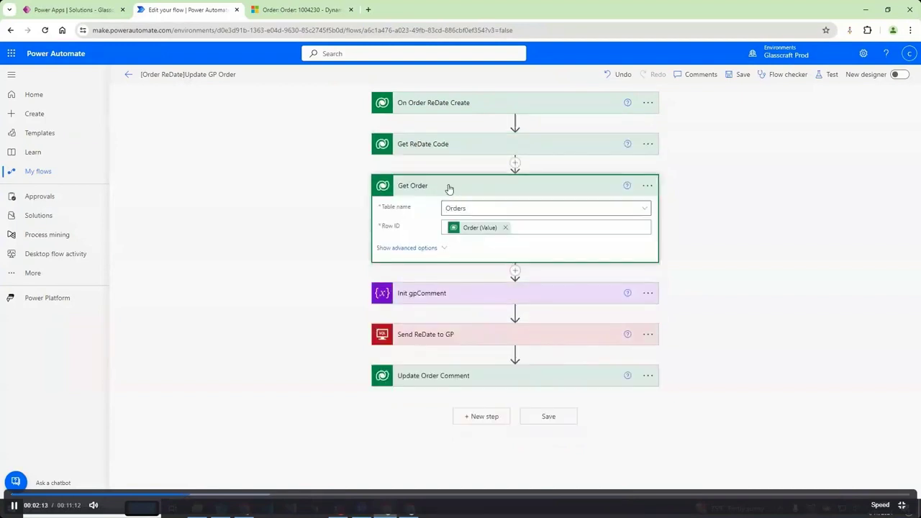
left_click(446, 190)
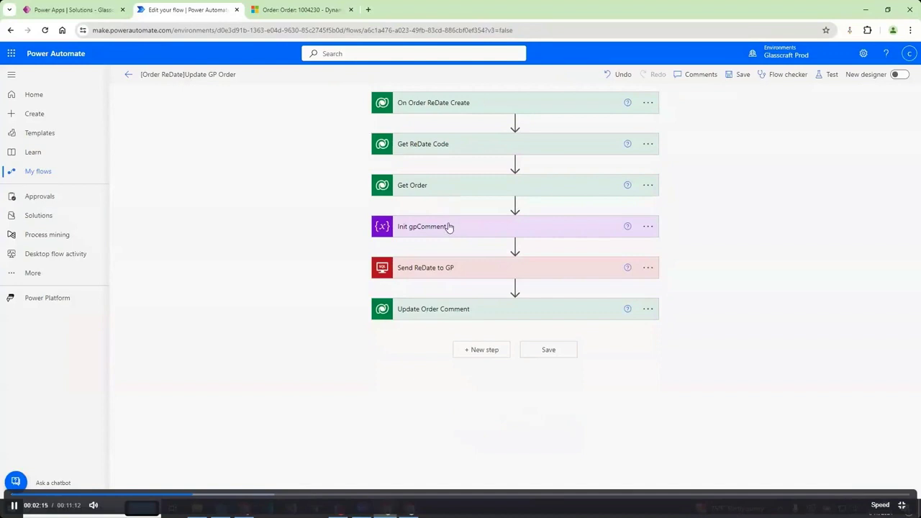
Step: Expand the Send ReDate to GP action and examine its stored procedure parameters and mapped values
left_click(443, 269)
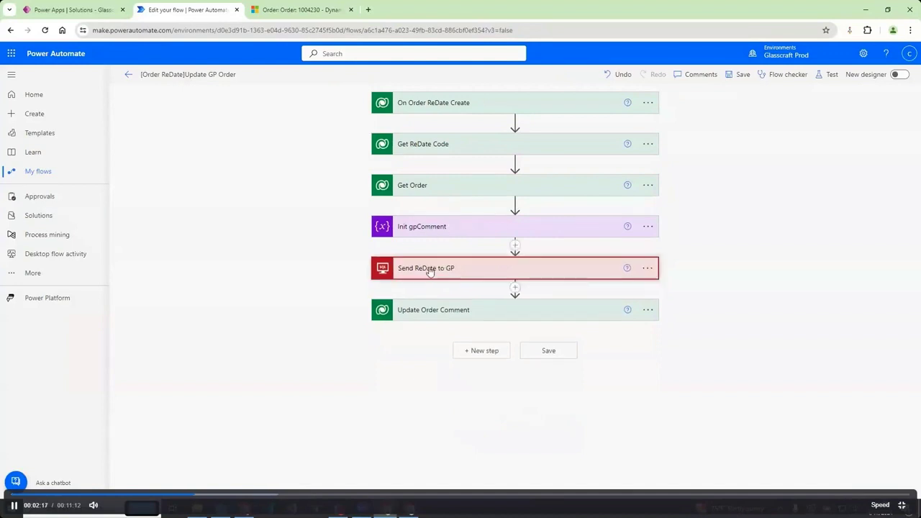
scroll(321, 264, "down", 2)
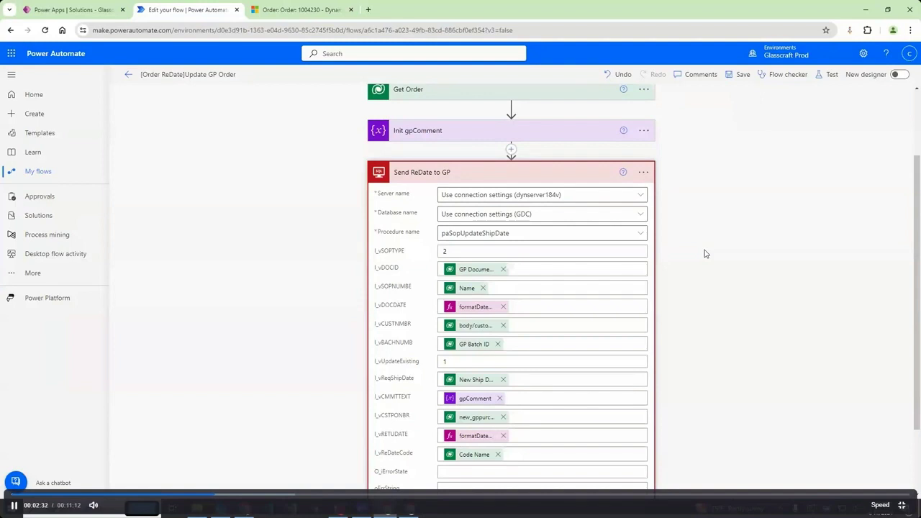
scroll(436, 194, "up", 1)
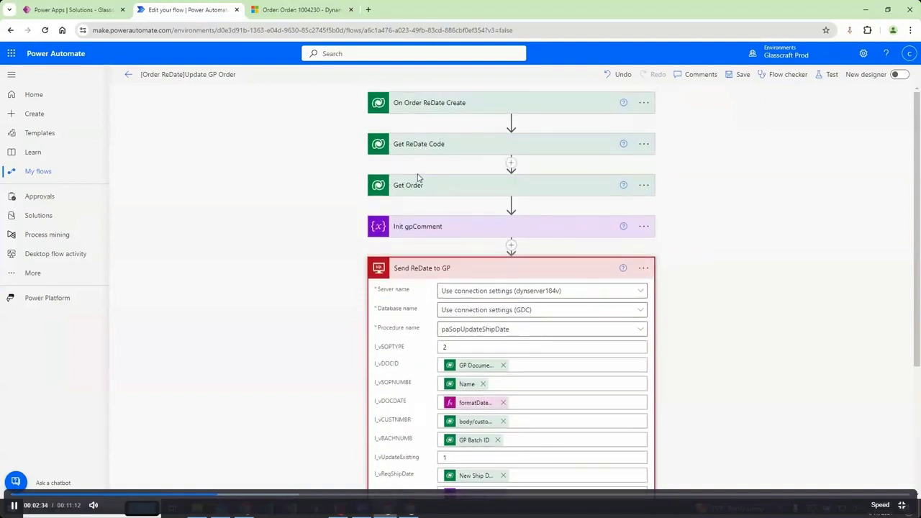
scroll(431, 167, "down", 1)
scroll(504, 289, "down", 1)
scroll(502, 270, "up", 1)
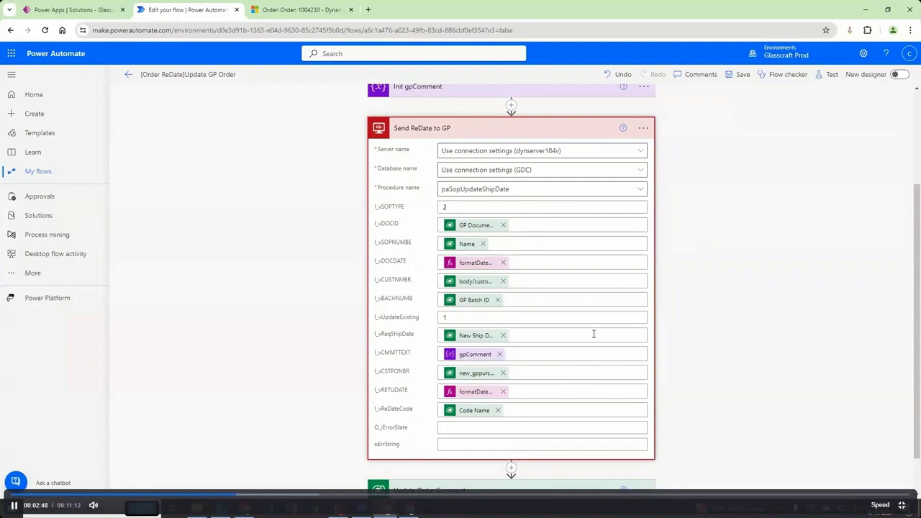
scroll(594, 334, "down", 2)
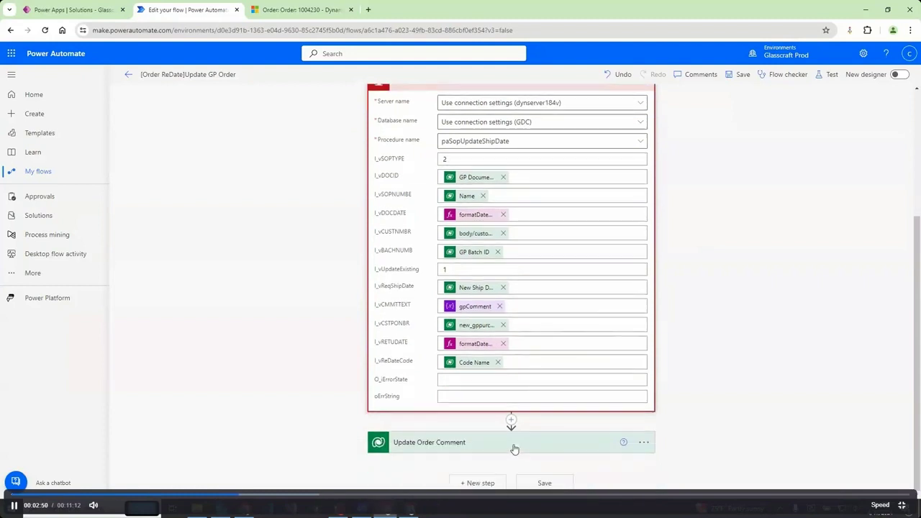
Step: Review the fields of the Update Order Comment action, and collapse it and the Send ReDate to GP action
left_click(515, 443)
scroll(544, 305, "down", 5)
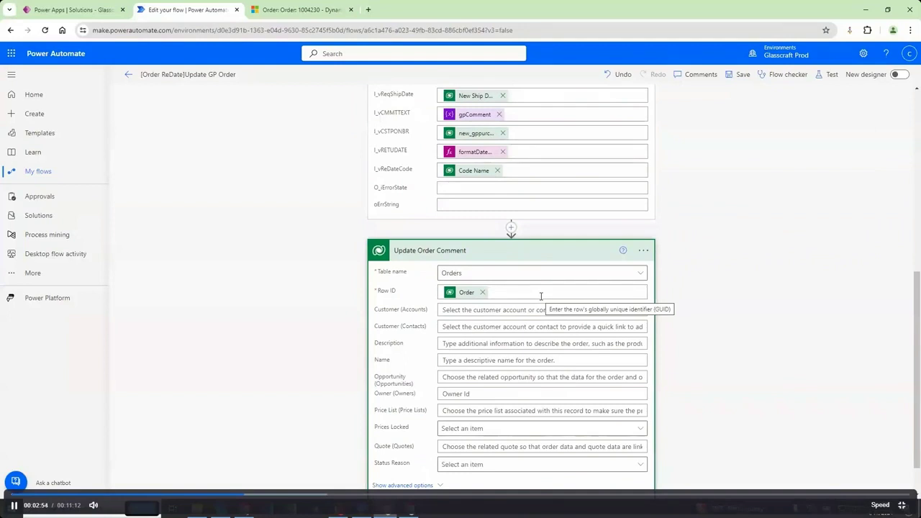
left_click(403, 252)
scroll(221, 281, "up", 10)
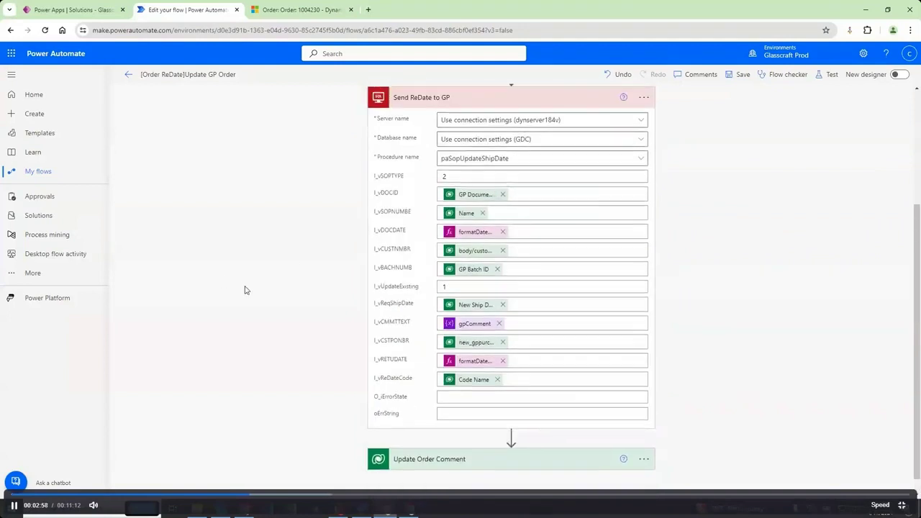
scroll(259, 299, "down", 5)
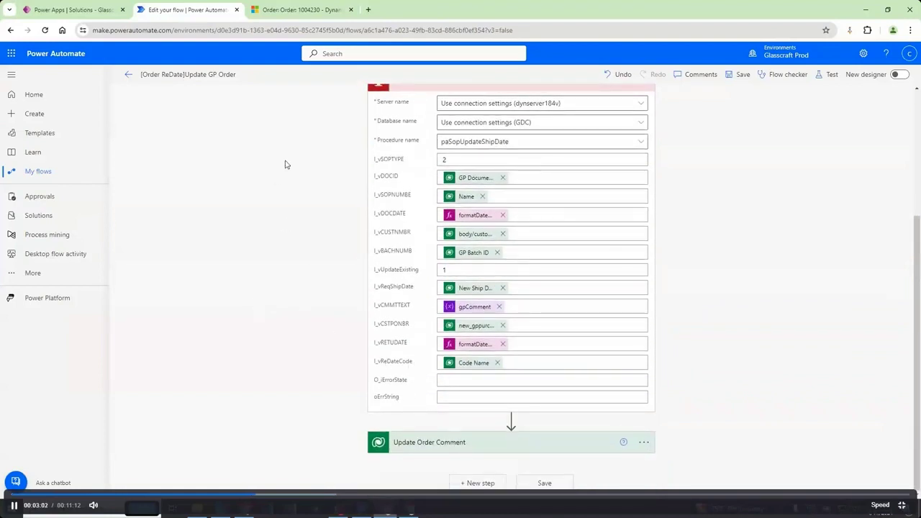
scroll(291, 200, "up", 3)
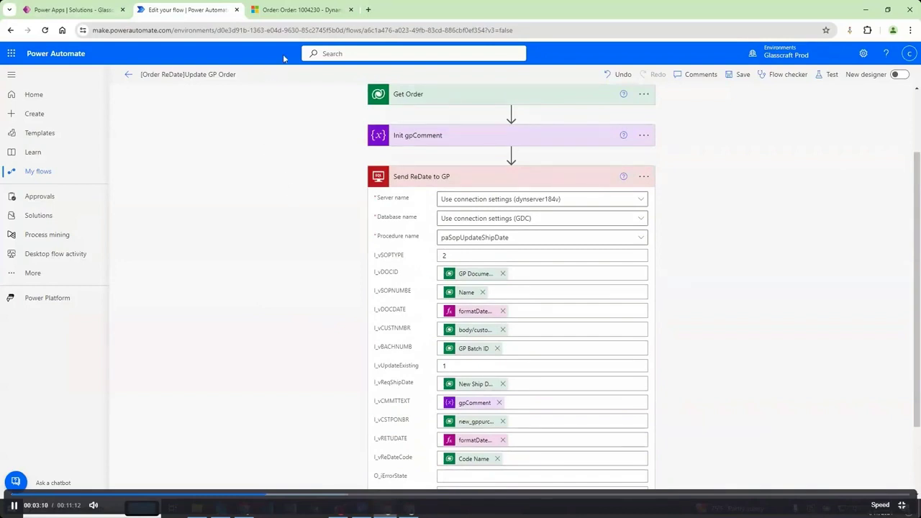
left_click(432, 178)
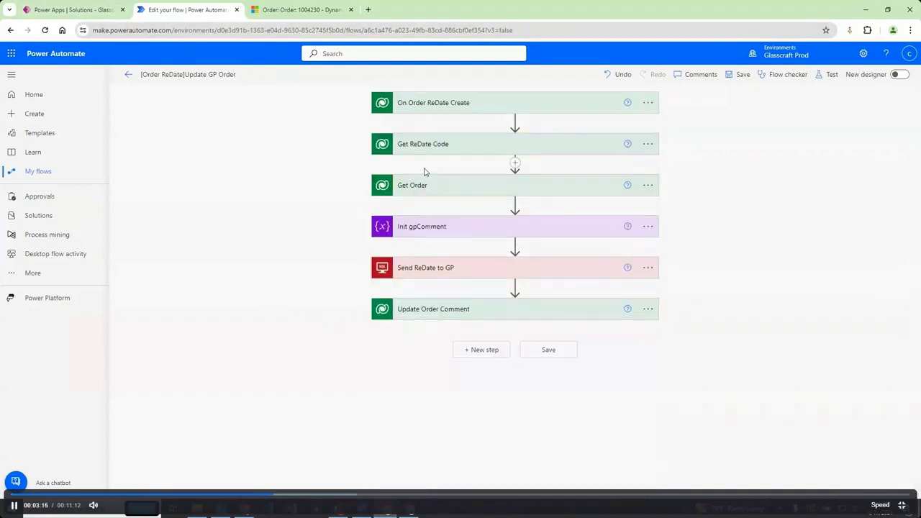
Step: Leave the flow editor, open the Apr 17, 09:55 AM run, and examine the outputs of the On Order ReDate Create trigger
left_click(132, 76)
left_click(502, 117)
left_click(236, 380)
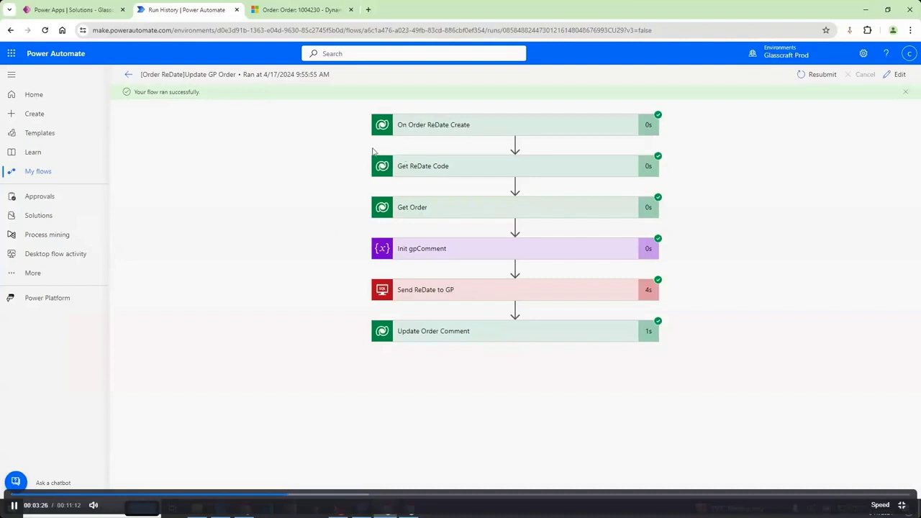
left_click(420, 135)
scroll(430, 227, "down", 3)
scroll(431, 227, "up", 2)
scroll(430, 228, "down", 1)
scroll(431, 227, "down", 1)
scroll(346, 277, "down", 2)
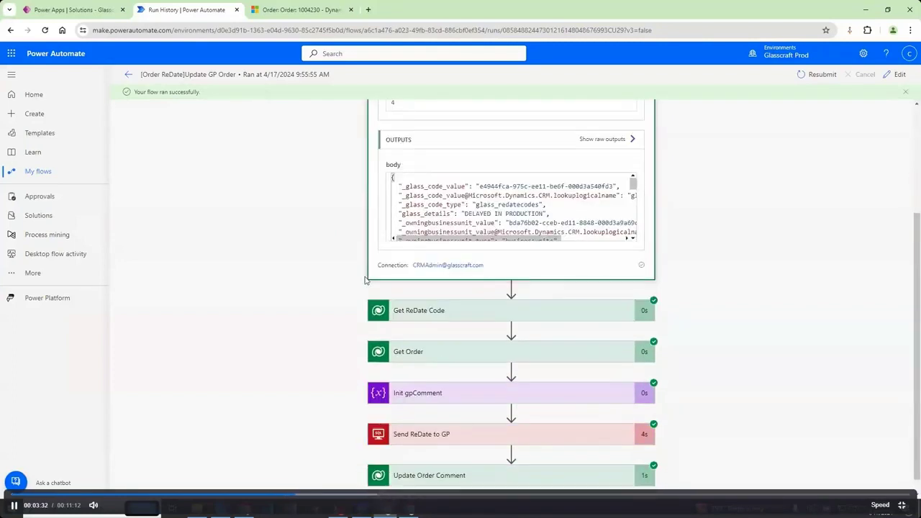
Step: Examine the run's inputs and outputs for the Get ReDate Code and Get Order actions
left_click(425, 295)
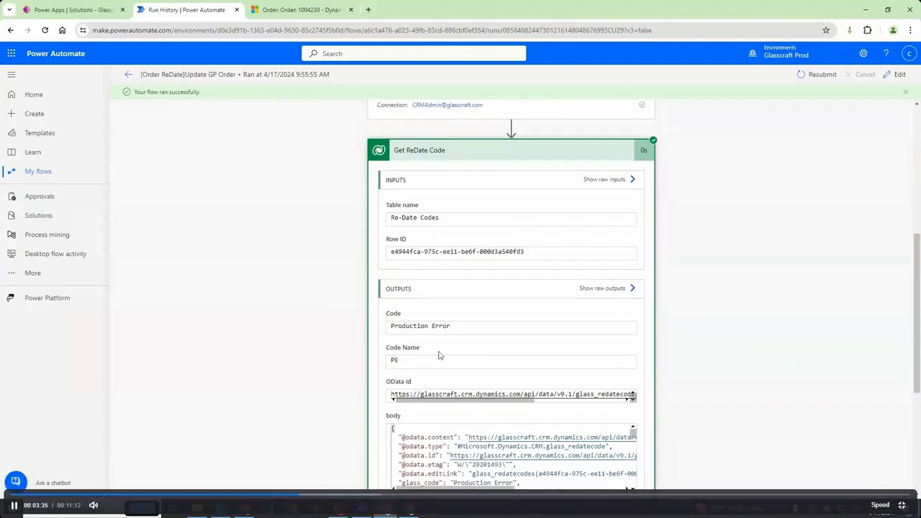
scroll(374, 309, "down", 5)
left_click(408, 315)
scroll(338, 317, "down", 6)
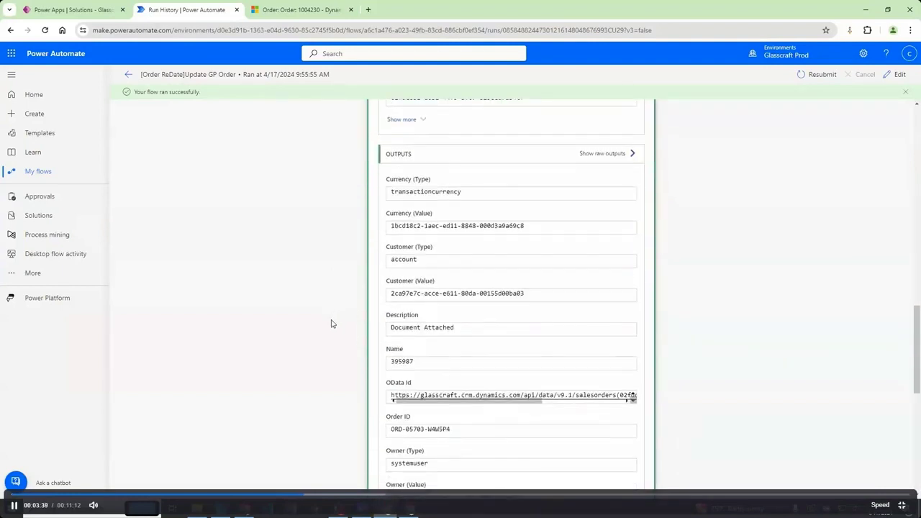
scroll(374, 313, "up", 8)
Step: Examine the parameters passed to Send ReDate to GP in this run and its outputs, and collapse the action
left_click(410, 293)
scroll(317, 266, "down", 1)
scroll(317, 265, "down", 1)
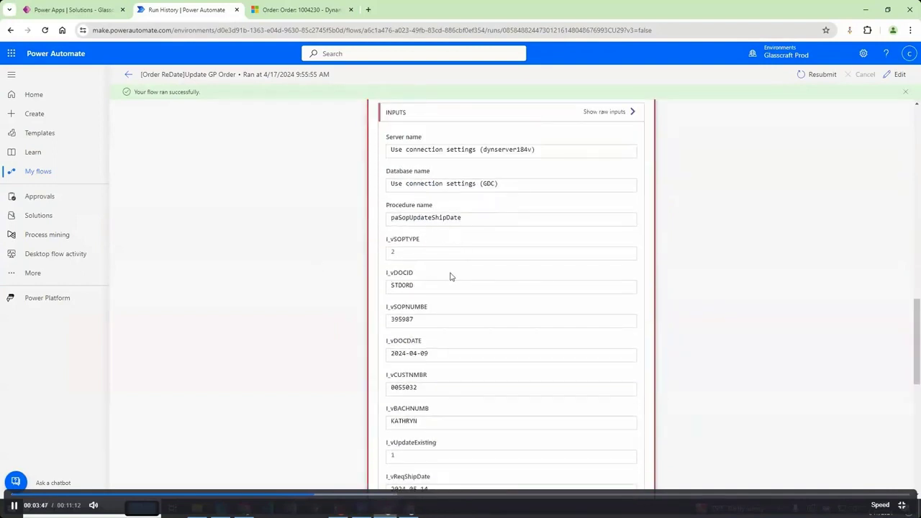
scroll(451, 276, "down", 1)
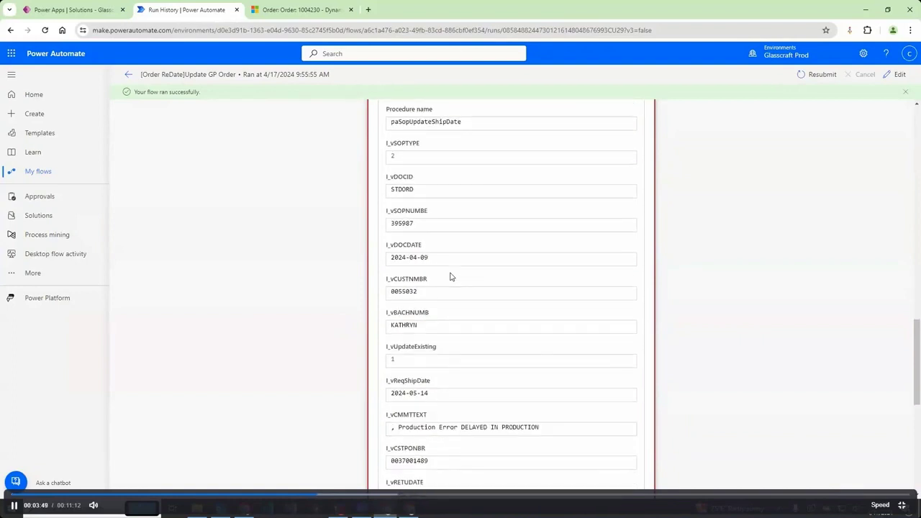
scroll(451, 276, "down", 4)
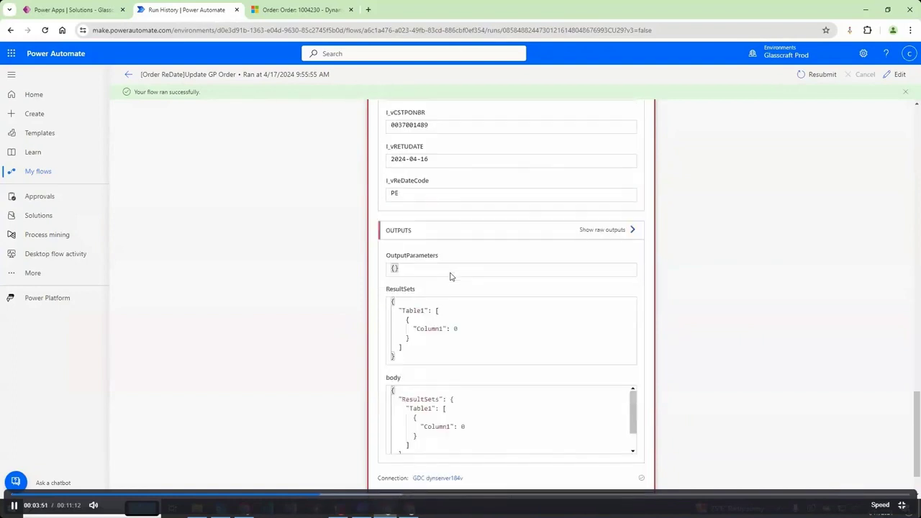
scroll(451, 276, "up", 8)
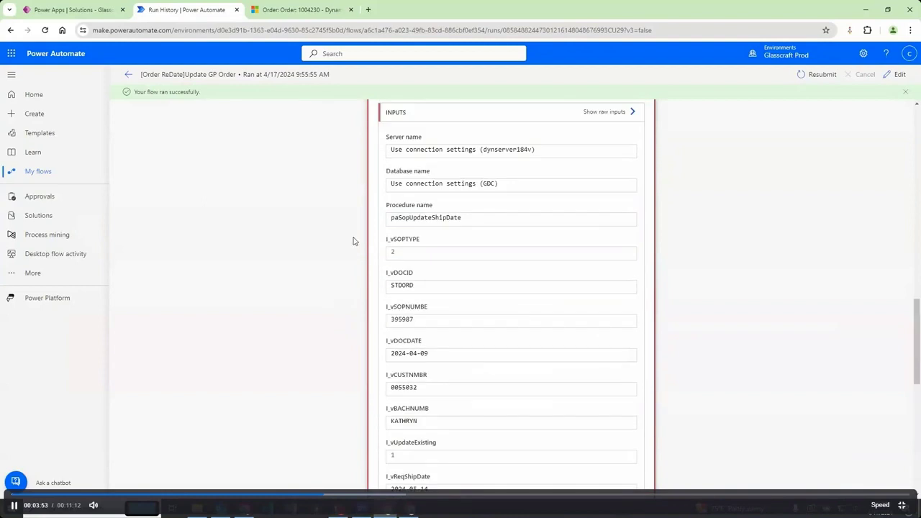
left_click(432, 229)
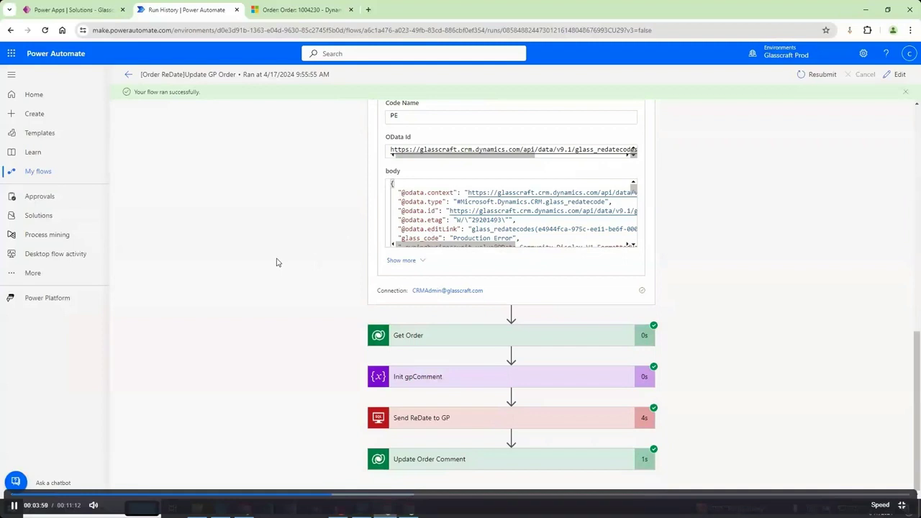
Step: Switch to the Power Apps solution's cloud flows and open the [GP][Child]Upsert CRM Order flow for editing in a new tab
left_click(96, 12)
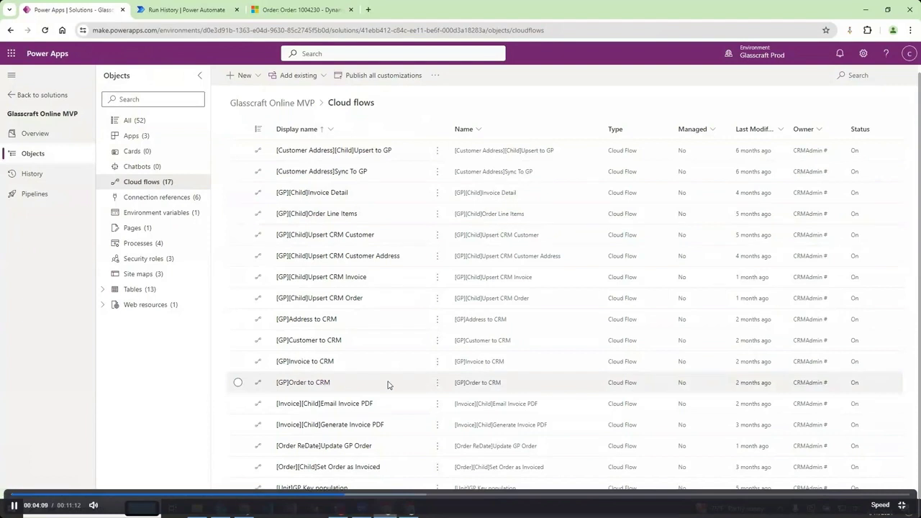
left_click(437, 297)
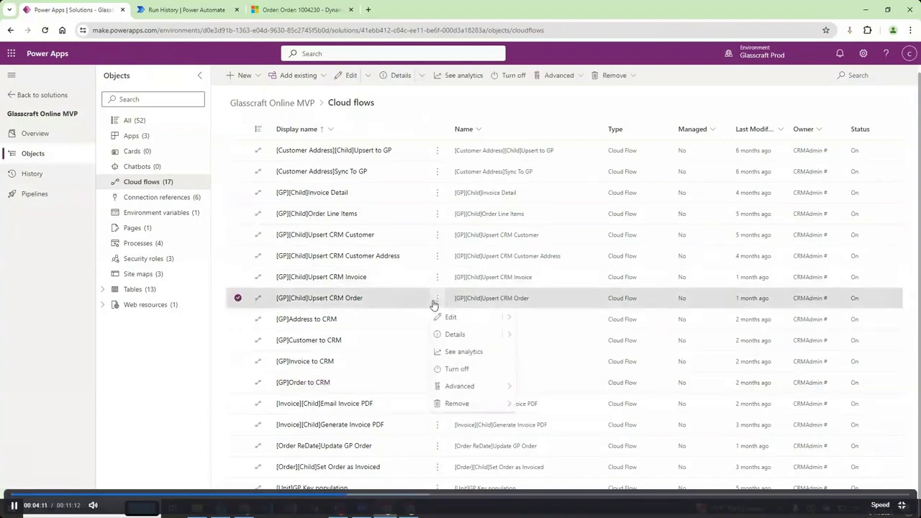
mouse_move(508, 324)
left_click(547, 337)
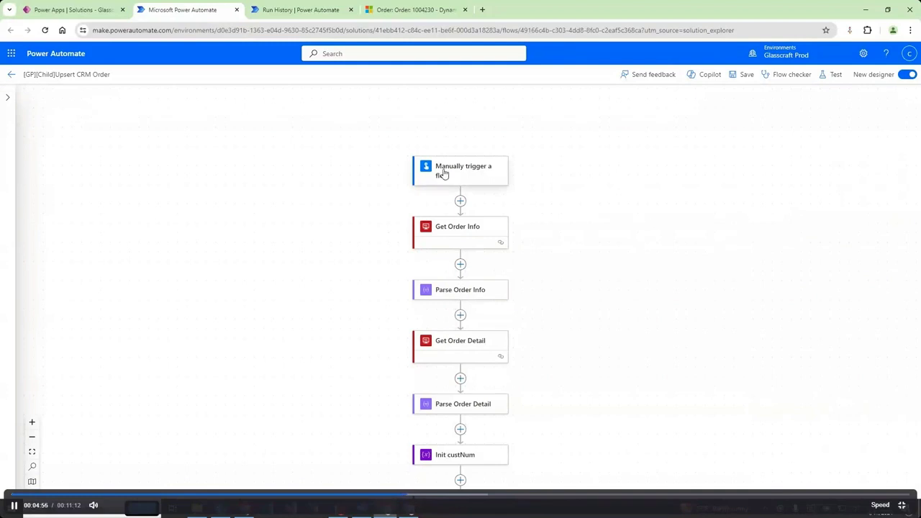
Step: Examine the stored procedure parameters of Get Order Info and the schema of Parse Order Info
left_click(461, 232)
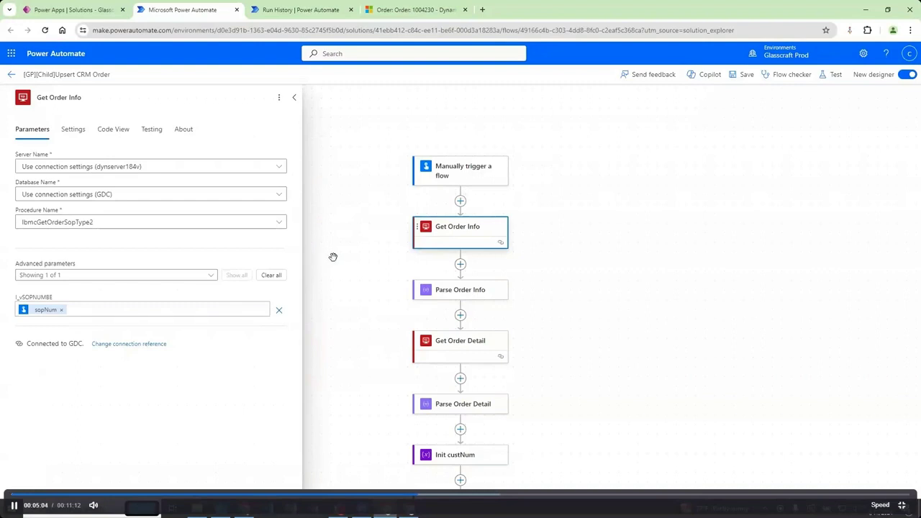
scroll(333, 257, "down", 1)
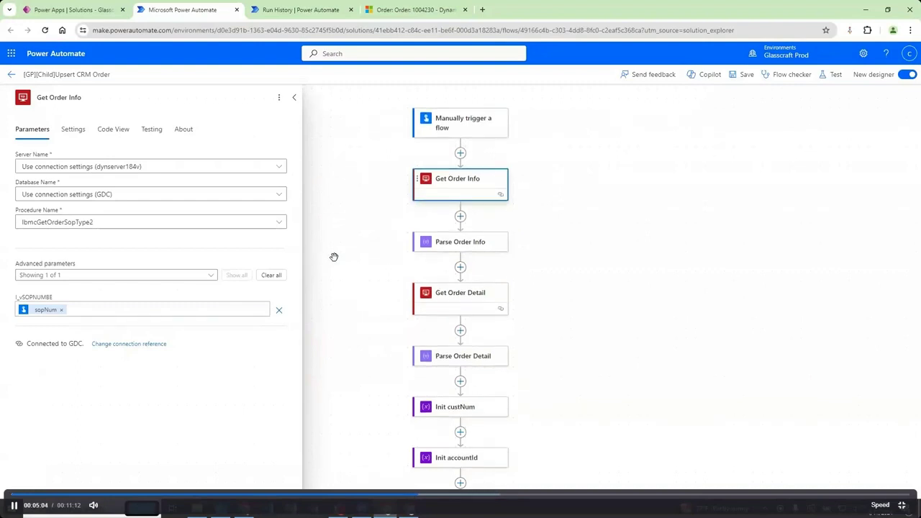
left_click(437, 244)
scroll(185, 235, "down", 2)
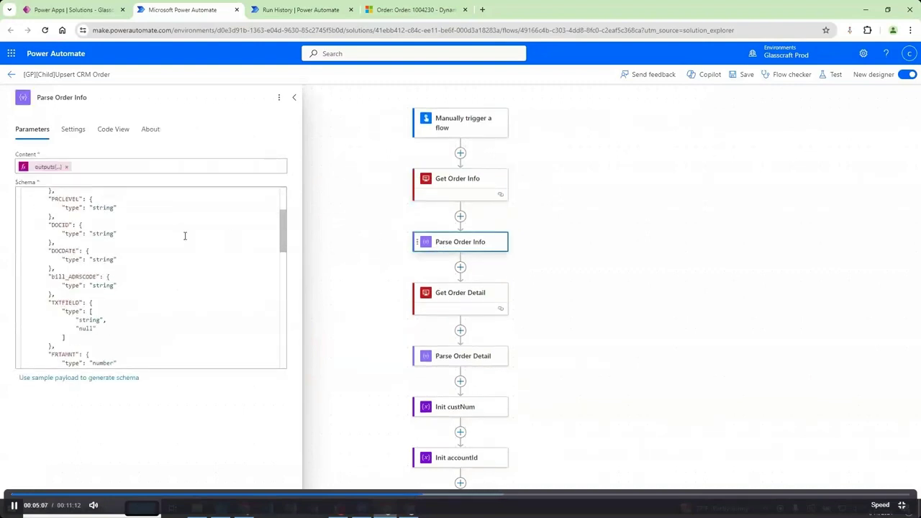
Step: Examine the filter and select queries of Get Order Detail and the Parse Order Detail schema, and close the action details
left_click(463, 298)
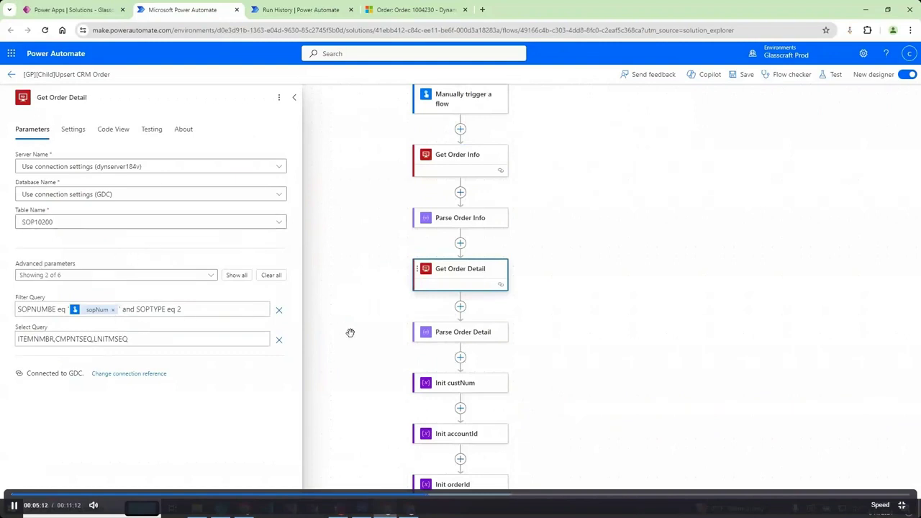
left_click(443, 337)
scroll(148, 273, "up", 5)
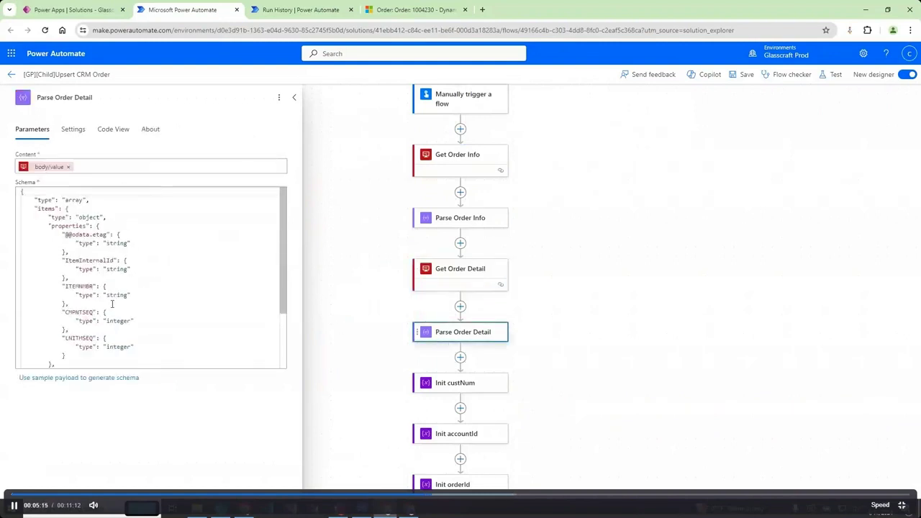
left_click(353, 268)
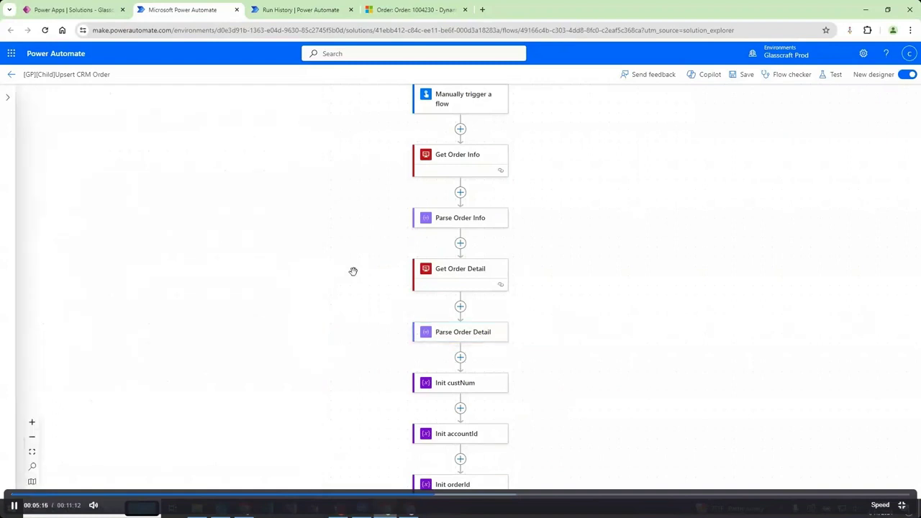
Step: Examine the Find Customer action's parameters and the branches of the If Customer Found condition
scroll(352, 272, "down", 5)
scroll(341, 324, "down", 1)
scroll(411, 314, "up", 1)
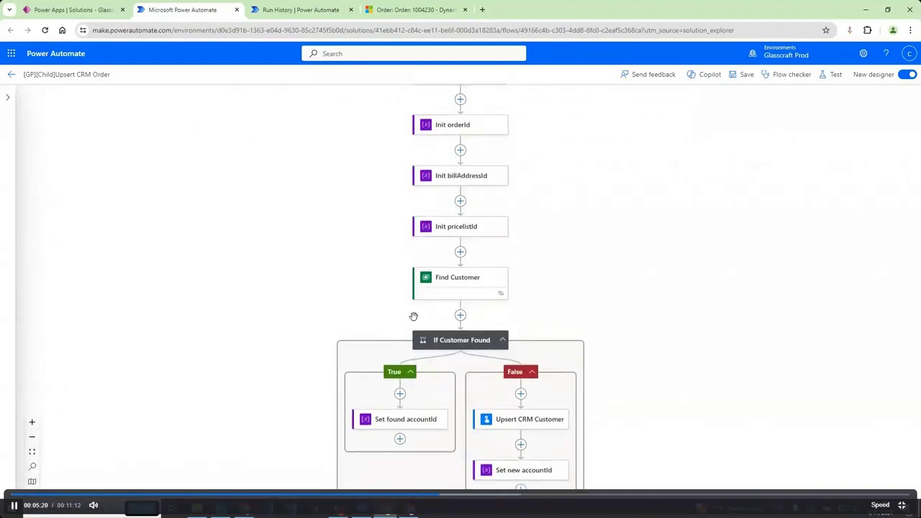
left_click(455, 290)
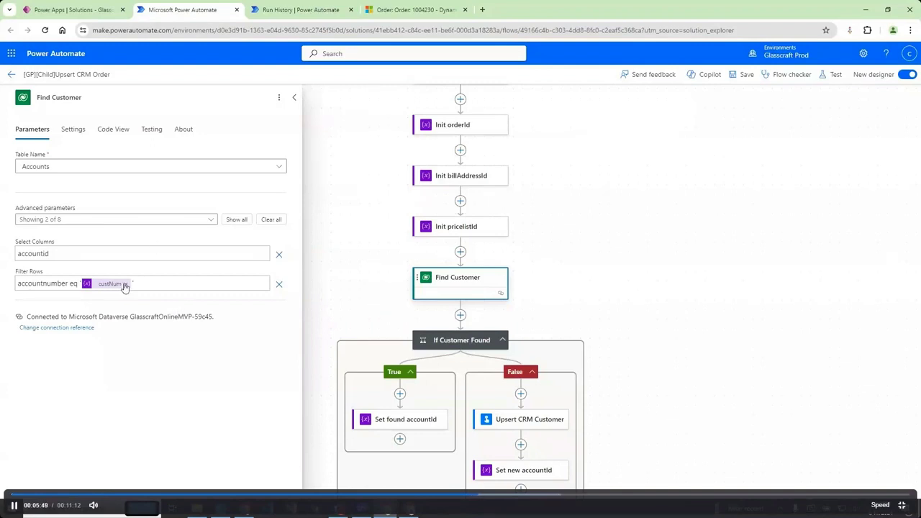
scroll(569, 281, "down", 5)
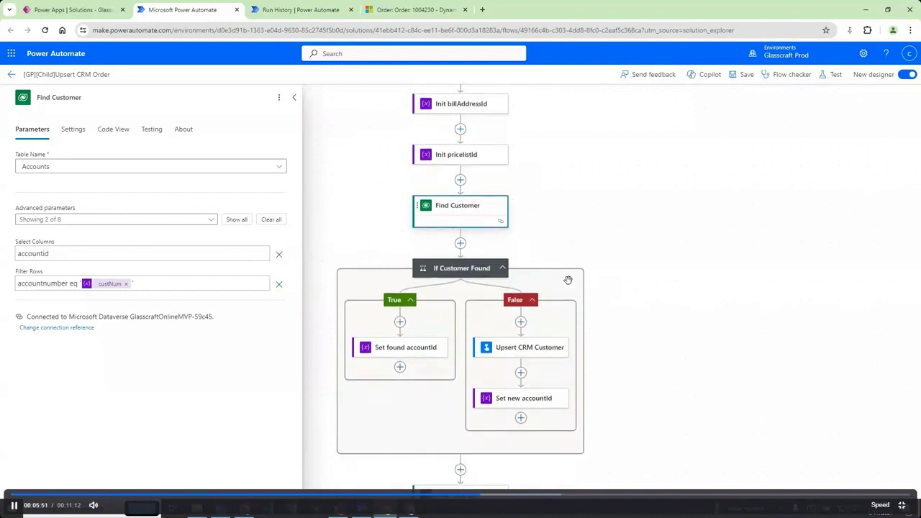
Step: Review the price list and address lookups in the flow, and examine the Find Order action's parameters
scroll(489, 280, "down", 2)
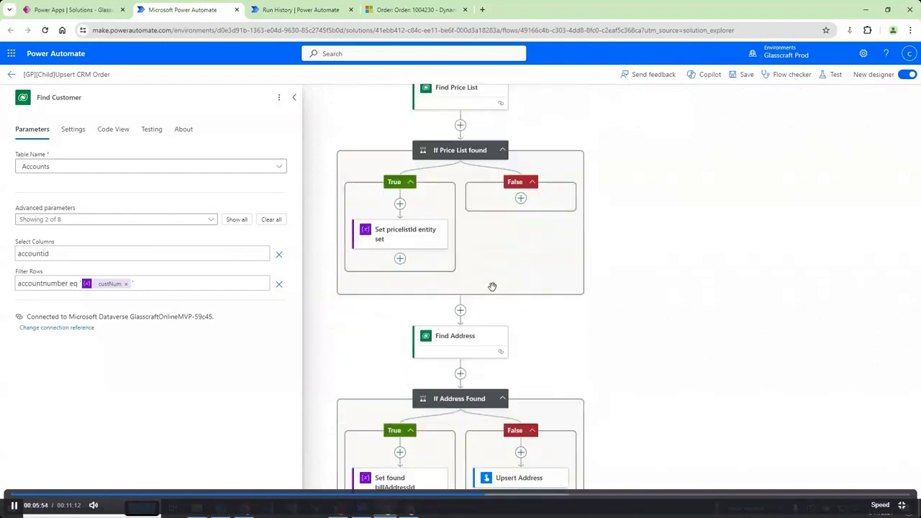
scroll(487, 314, "down", 1)
scroll(522, 299, "down", 5)
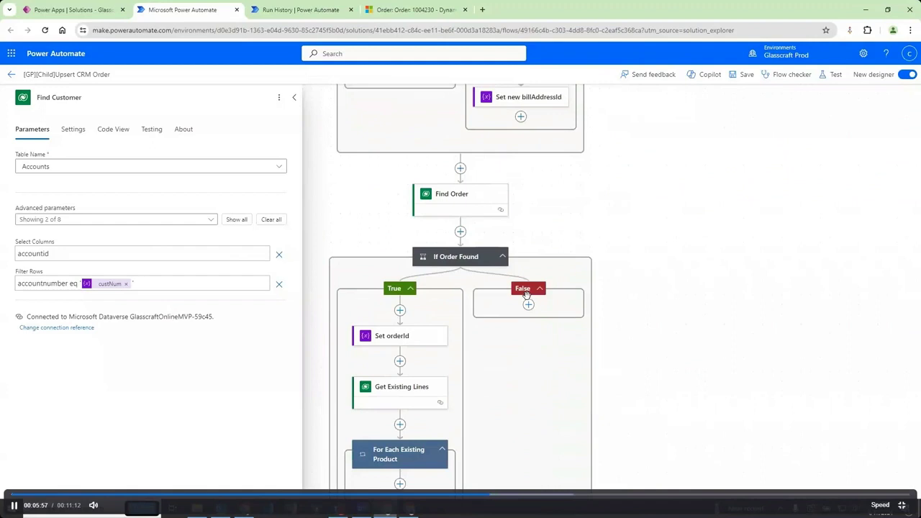
left_click(452, 196)
scroll(461, 247, "down", 1)
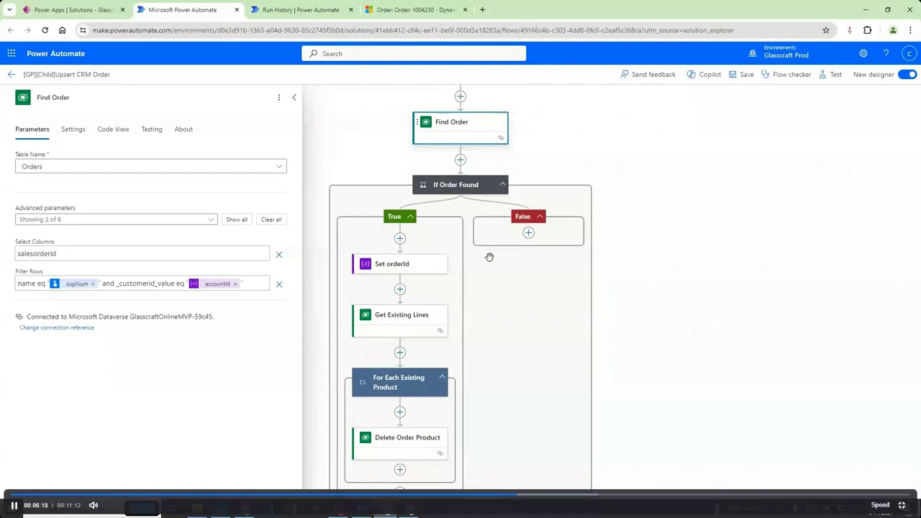
Step: Review the rest of the flow, from deleting existing order products through Upsert Order to creating each order product
scroll(626, 322, "down", 2)
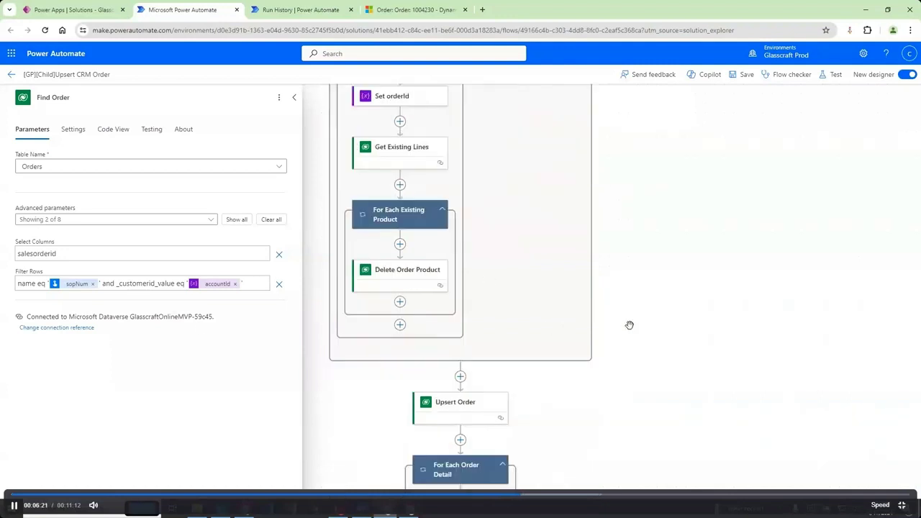
scroll(629, 326, "down", 3)
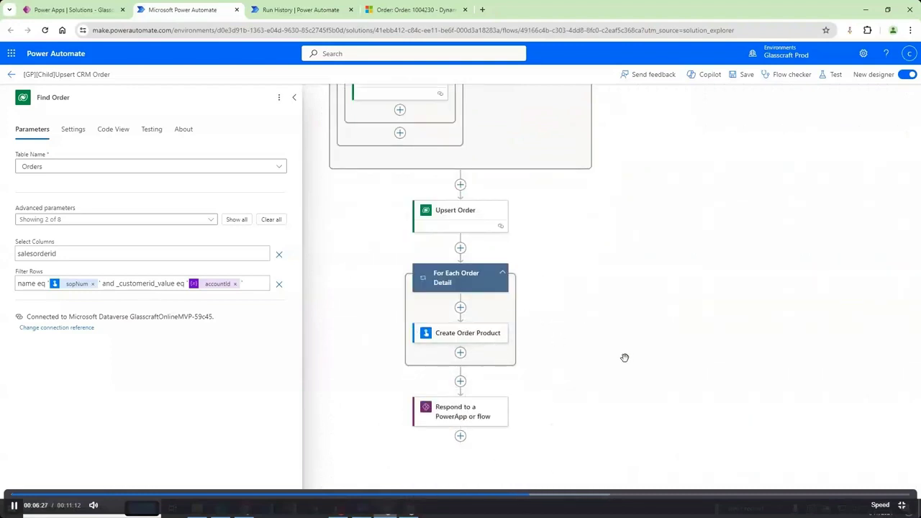
scroll(624, 358, "up", 1)
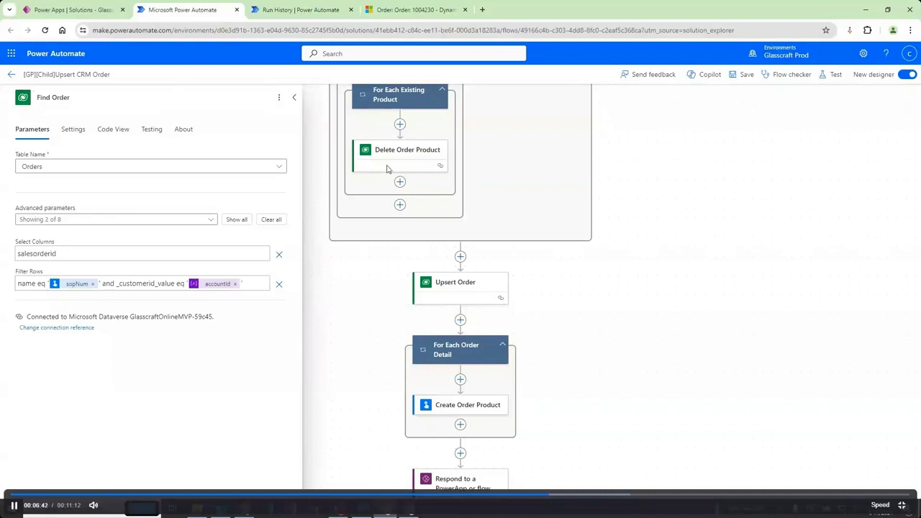
Step: Switch to the browser window with the [BC]Get Portal Customers flow, examine the ECHO Customers filter, and close its details
mouse_move(408, 509)
left_click(422, 481)
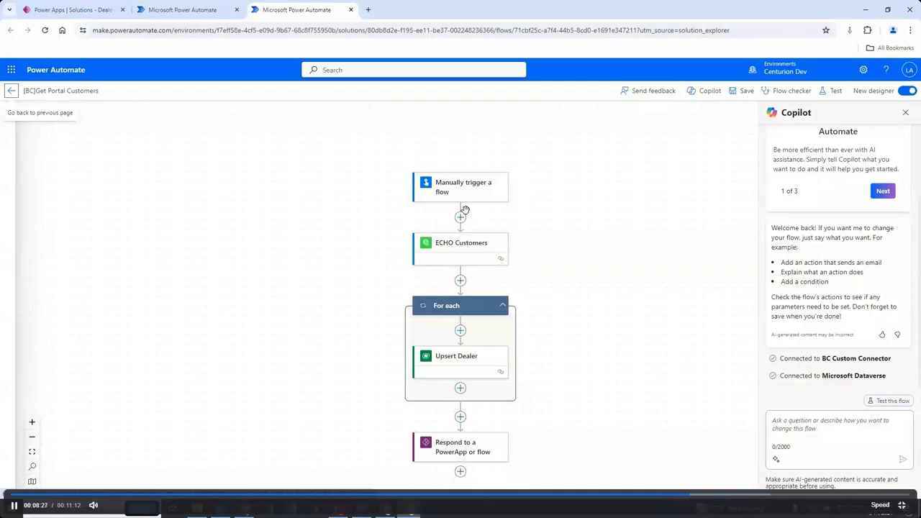
left_click(452, 245)
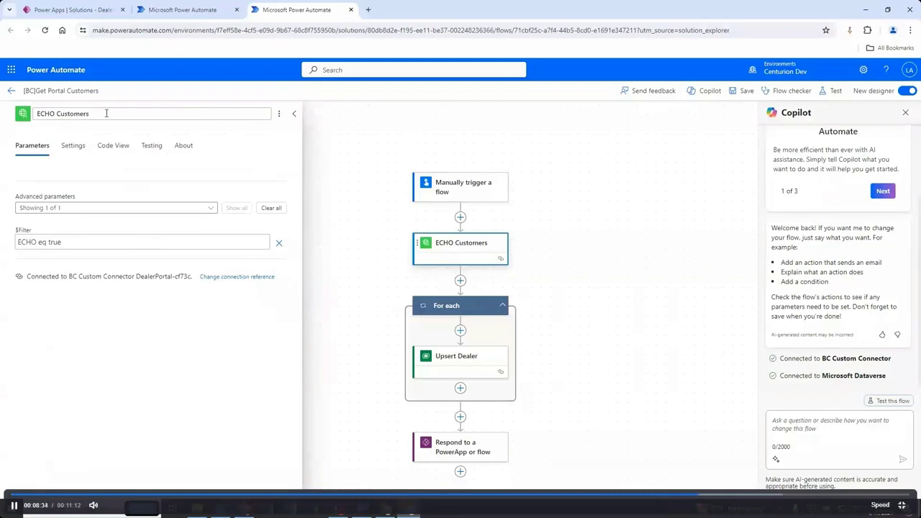
left_click(345, 136)
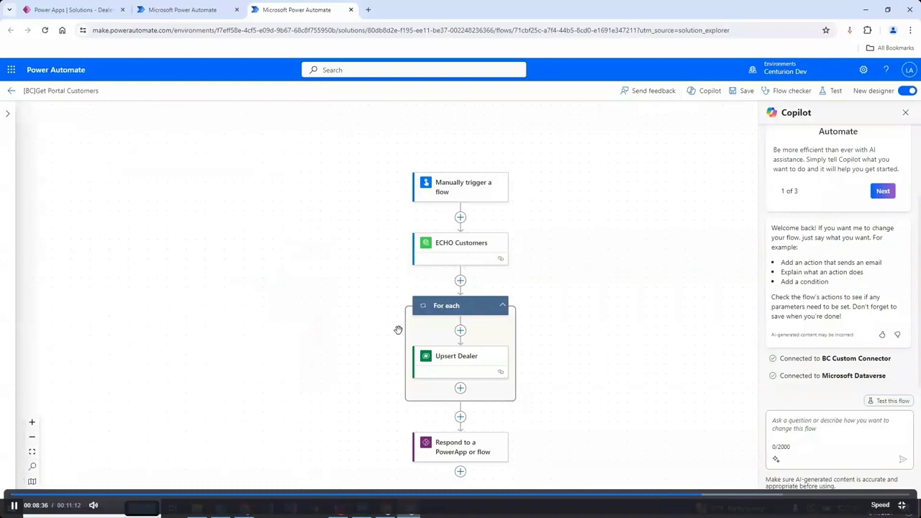
Step: Examine the Dealers table field mappings in the Upsert Dealer action inside the For each loop
left_click(452, 370)
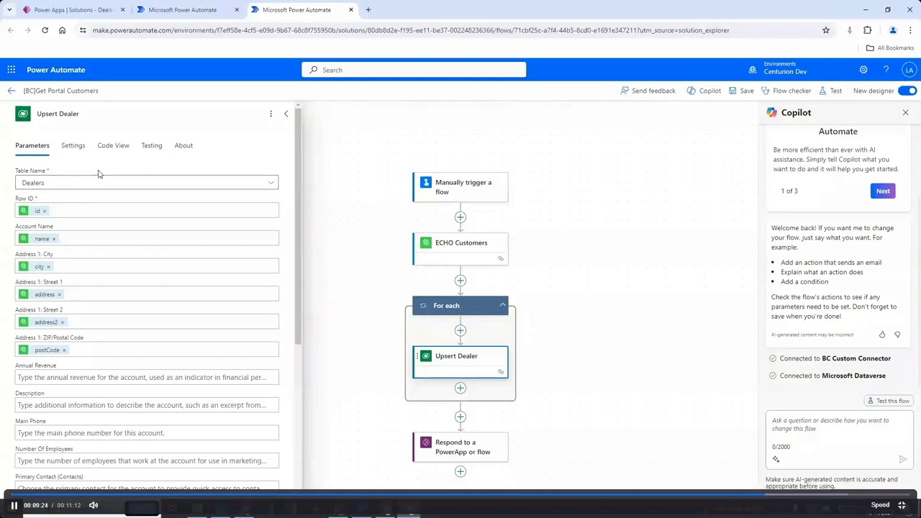
scroll(143, 248, "down", 1)
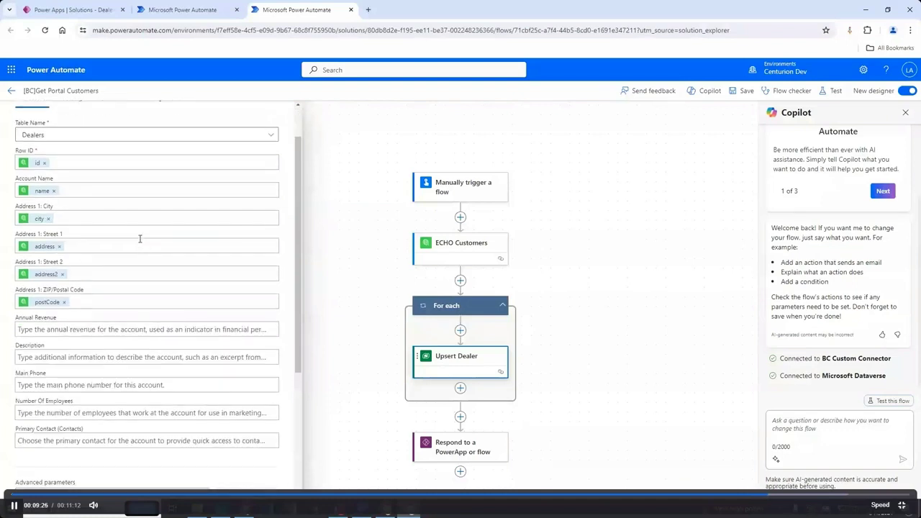